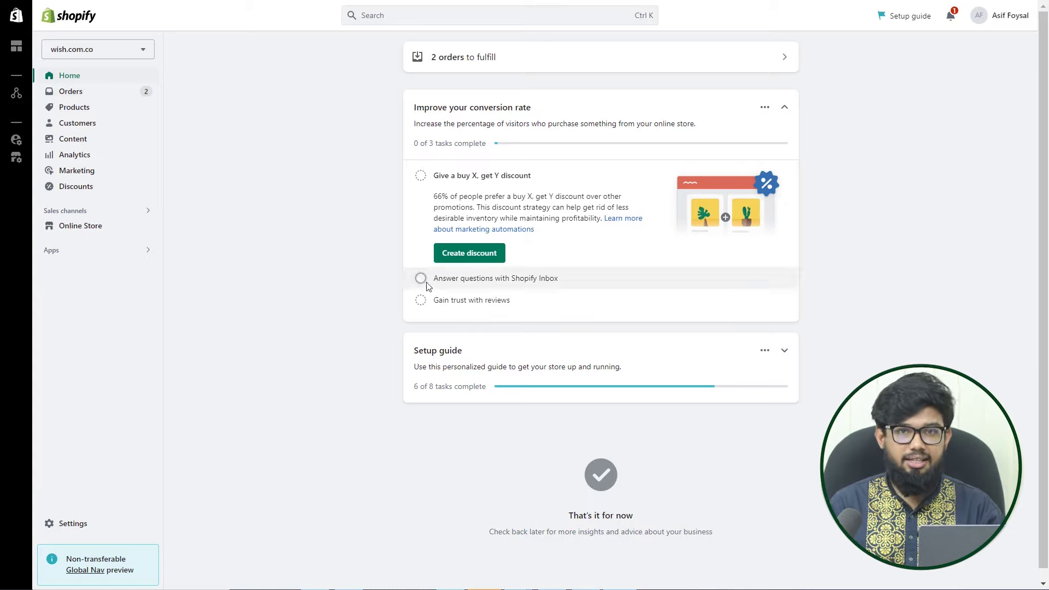
- Change the store currency from CAD to US dollars (USD) and save, making United States the primary market
left_click(77, 533)
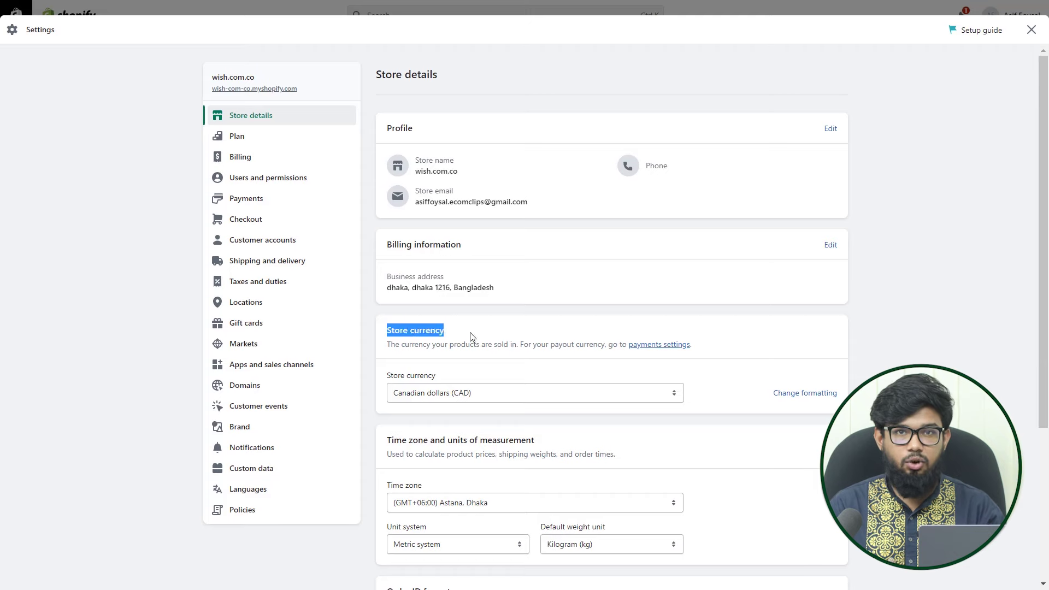
left_click(435, 393)
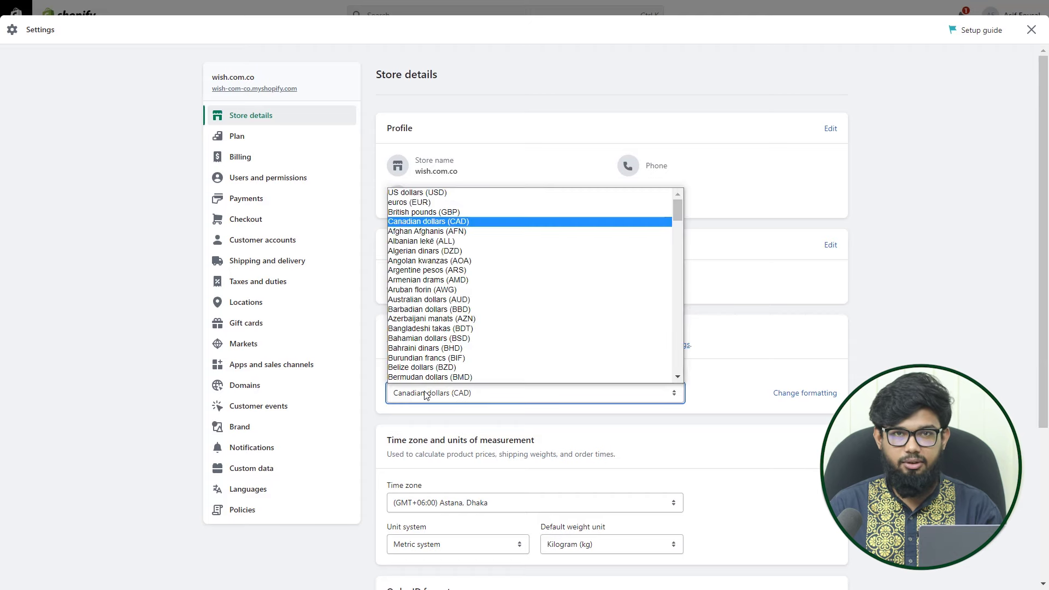
left_click(452, 194)
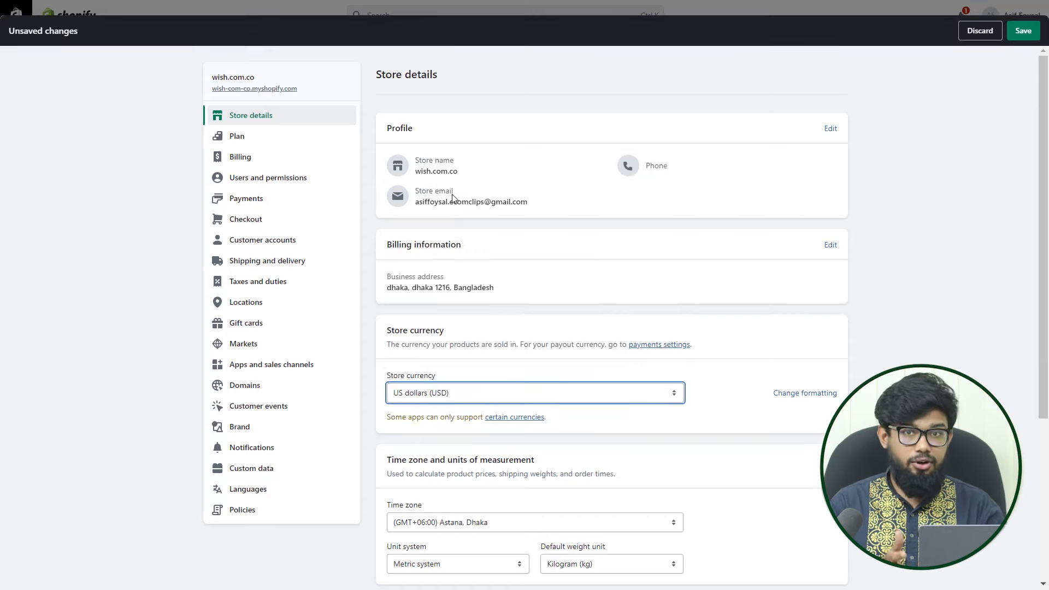
left_click(1021, 32)
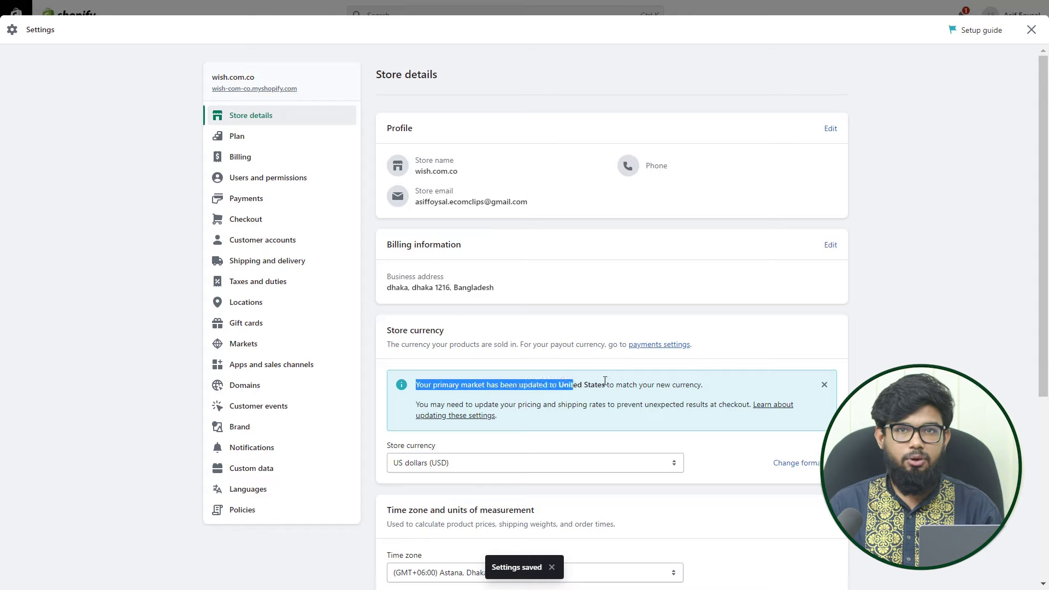
left_click_drag(605, 381, 717, 395)
left_click(725, 386)
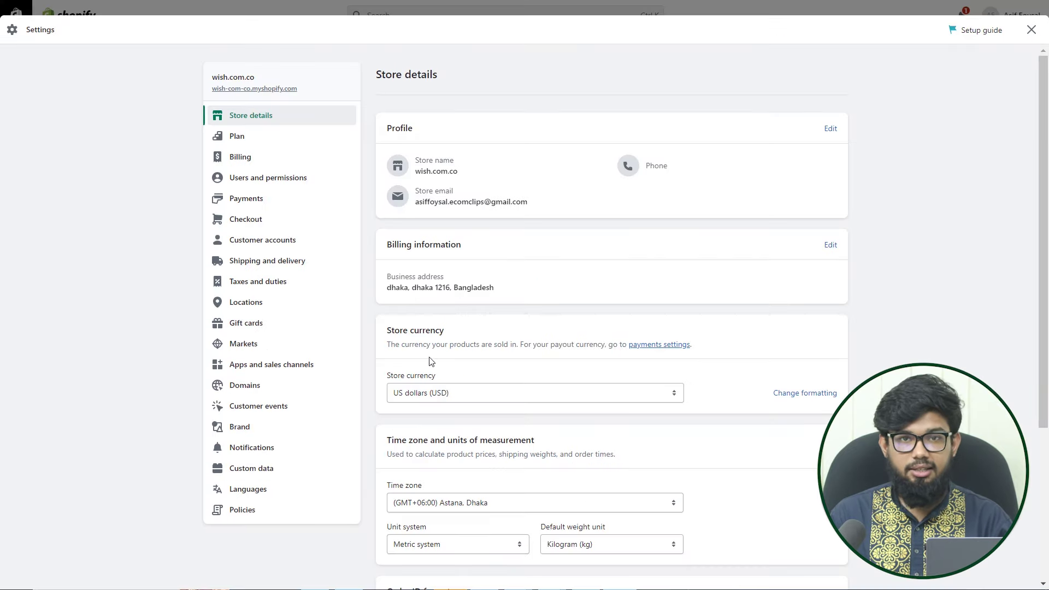
- Close and reopen Settings, then go to the Payments settings page
left_click(1031, 30)
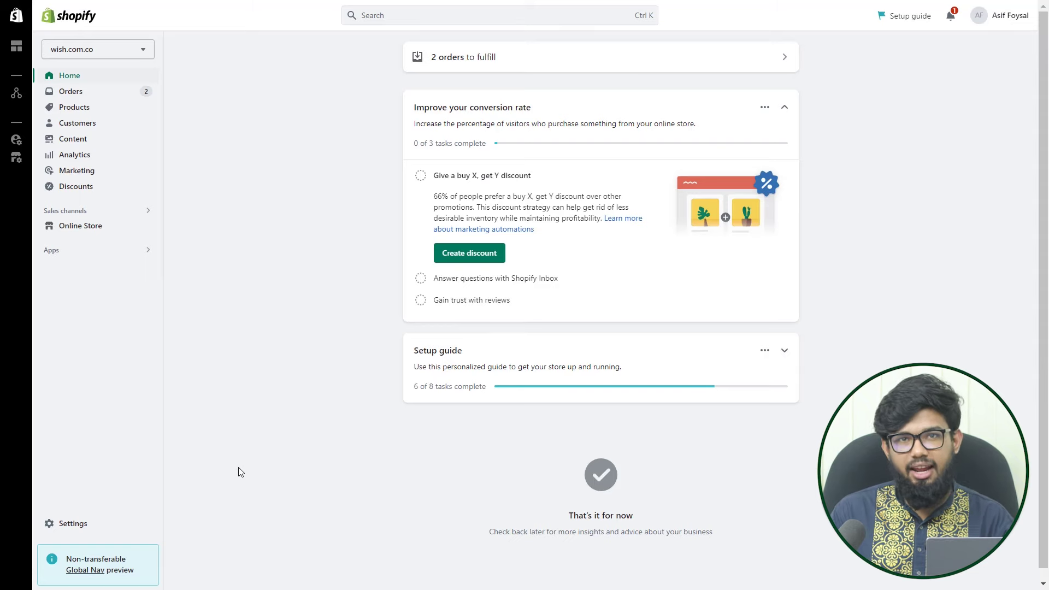
left_click(54, 525)
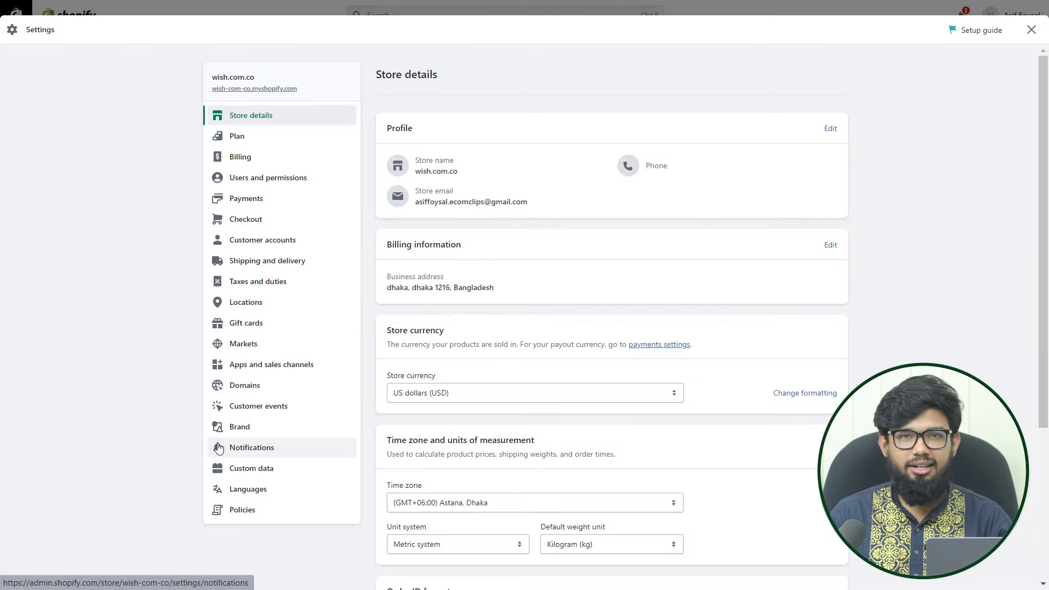
left_click(266, 203)
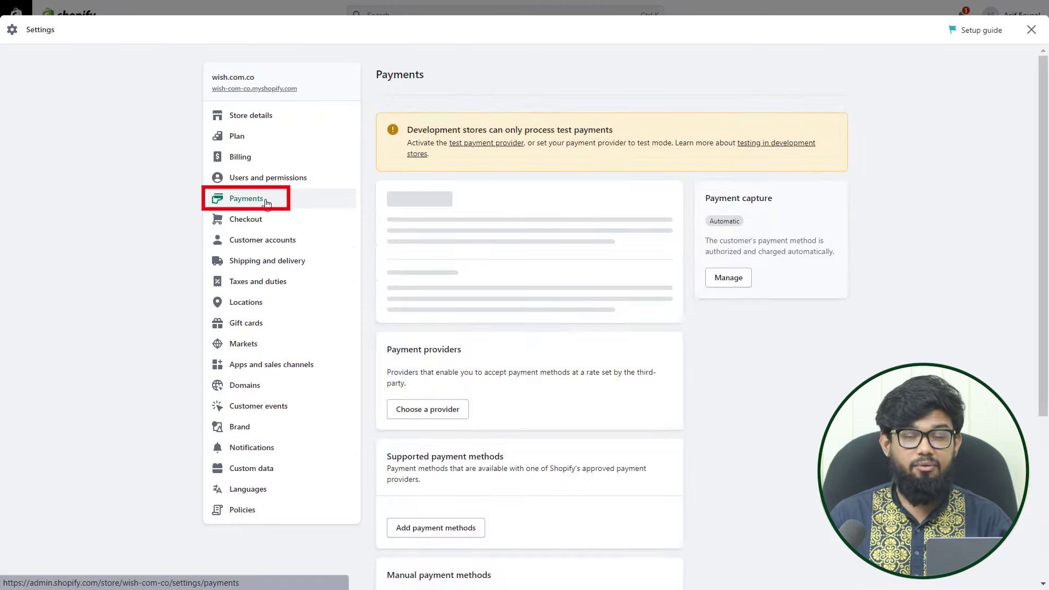
- Review payment providers, supported and manual payment methods, and show the manual payment method options
scroll(547, 218, "down", 2)
left_click_drag(463, 110, 377, 114)
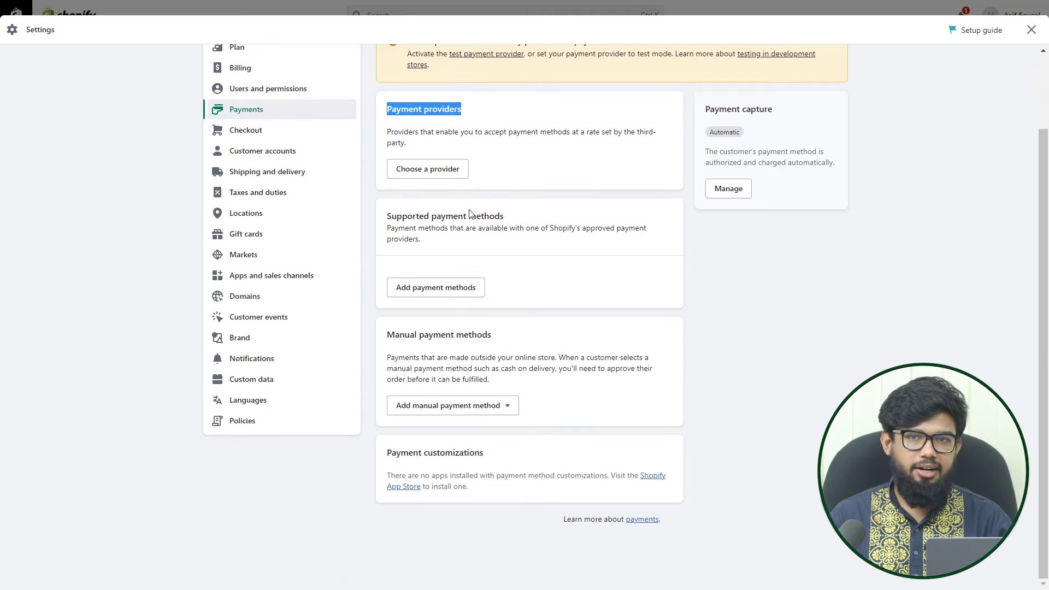
left_click_drag(505, 222, 385, 218)
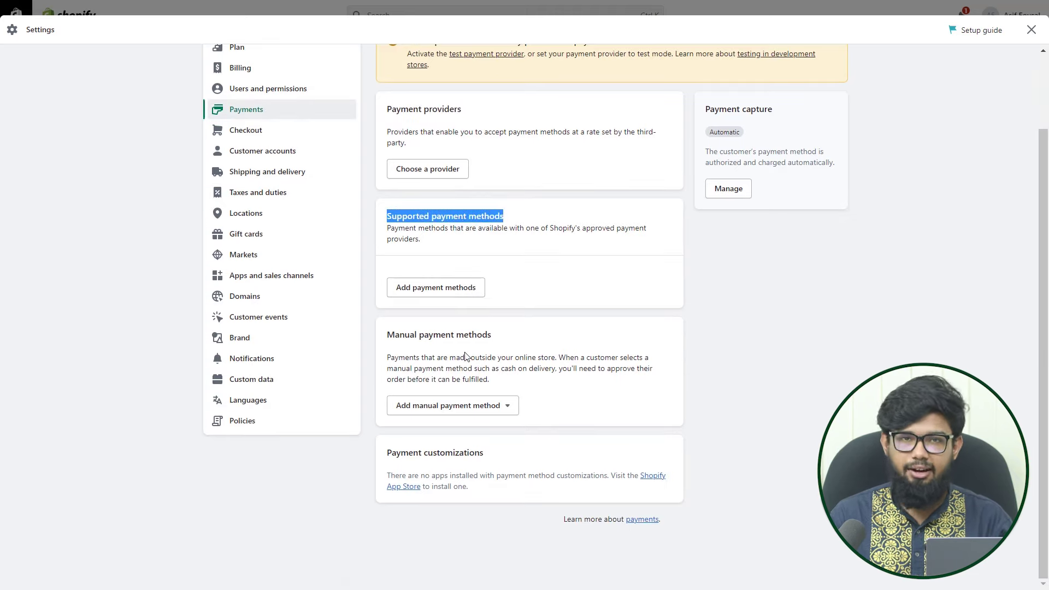
left_click_drag(497, 342, 421, 342)
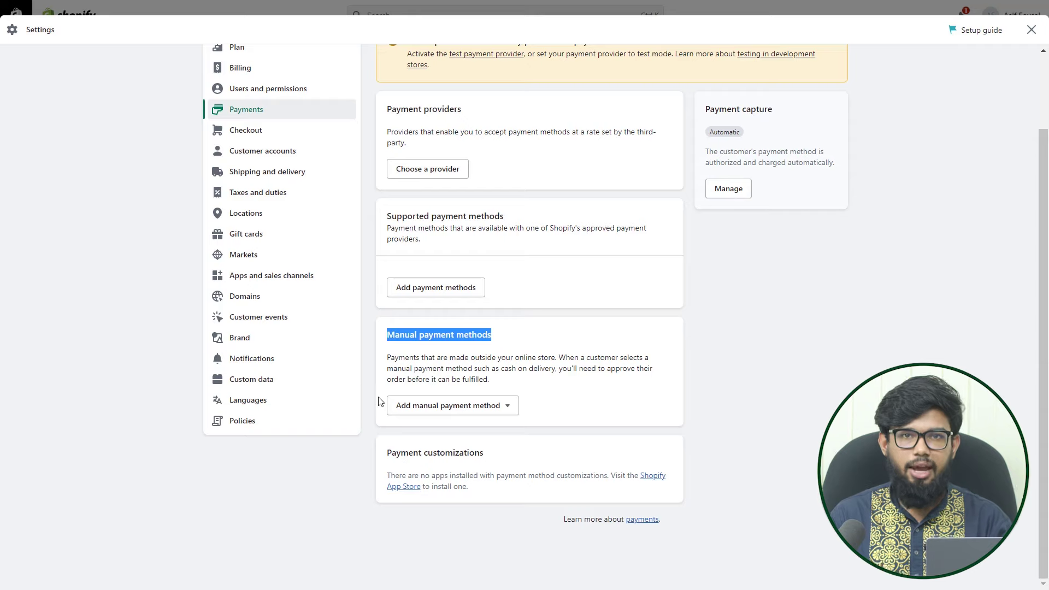
left_click(502, 407)
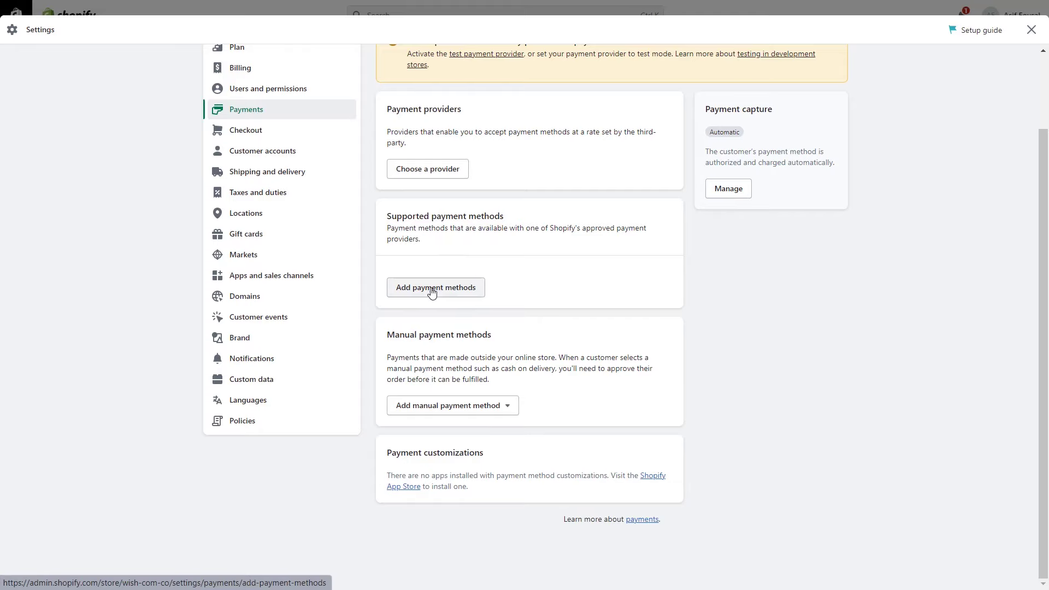
- Filter Add payment methods by Visa, Mastercard, Maestro and UnionPay
left_click(431, 287)
left_click(496, 215)
left_click(521, 252)
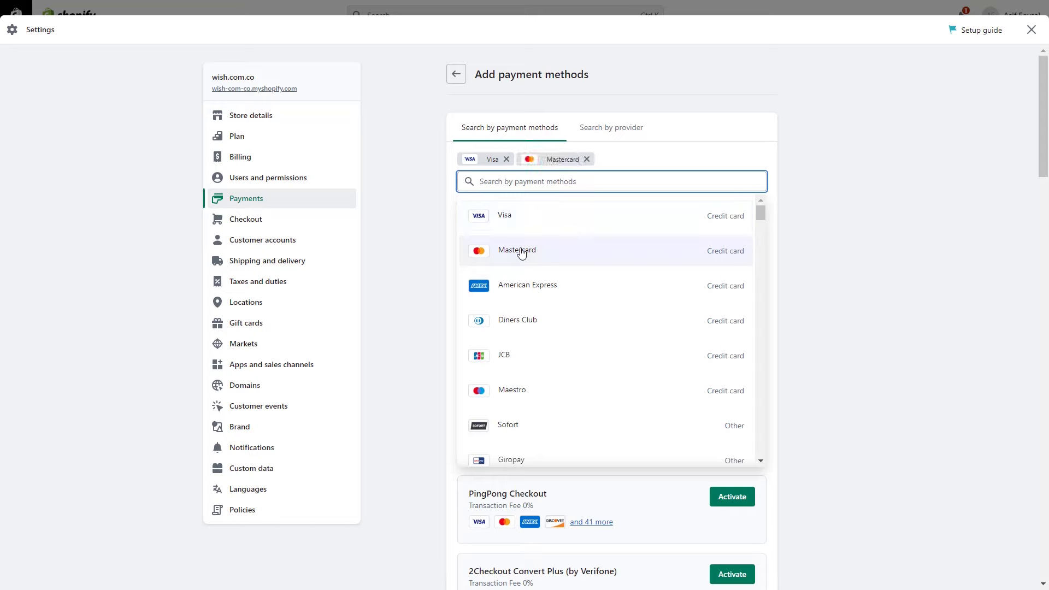
left_click(573, 385)
scroll(628, 246, "down", 5)
left_click(710, 281)
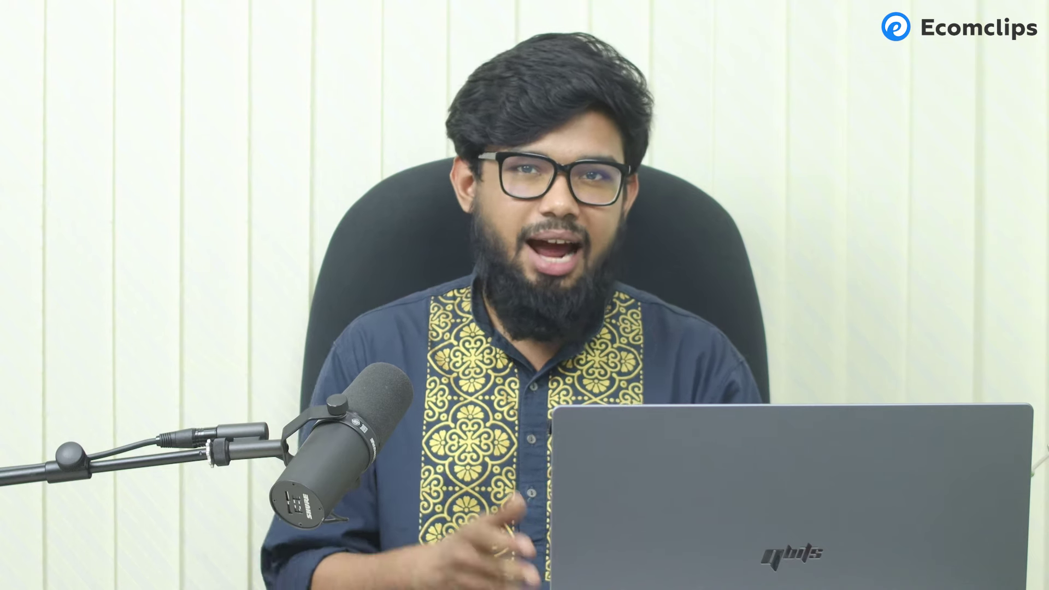
- Browse the list of third-party payment providers
left_click_drag(461, 109, 386, 108)
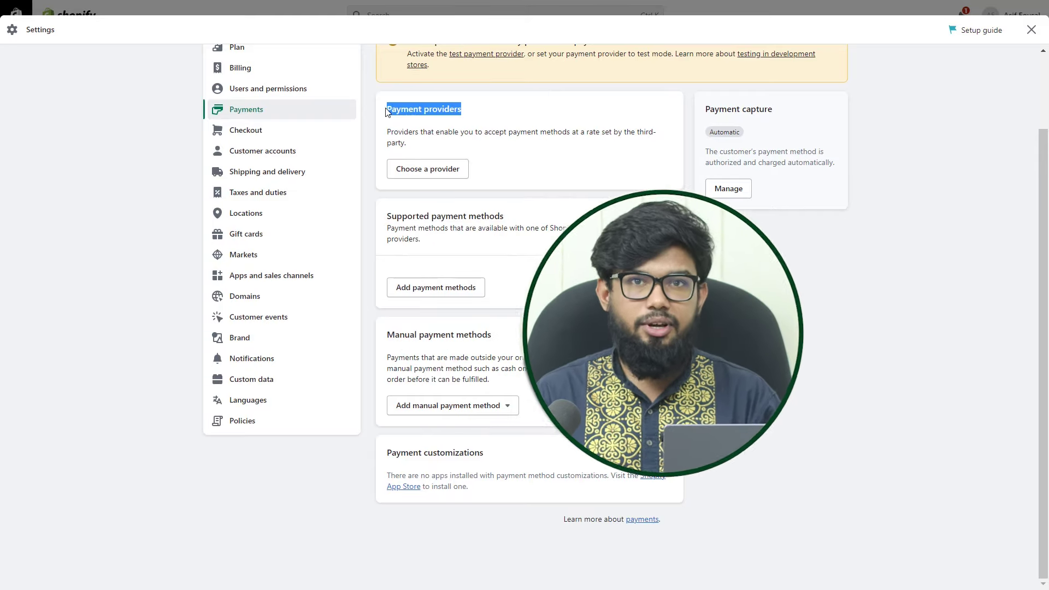
left_click(459, 110)
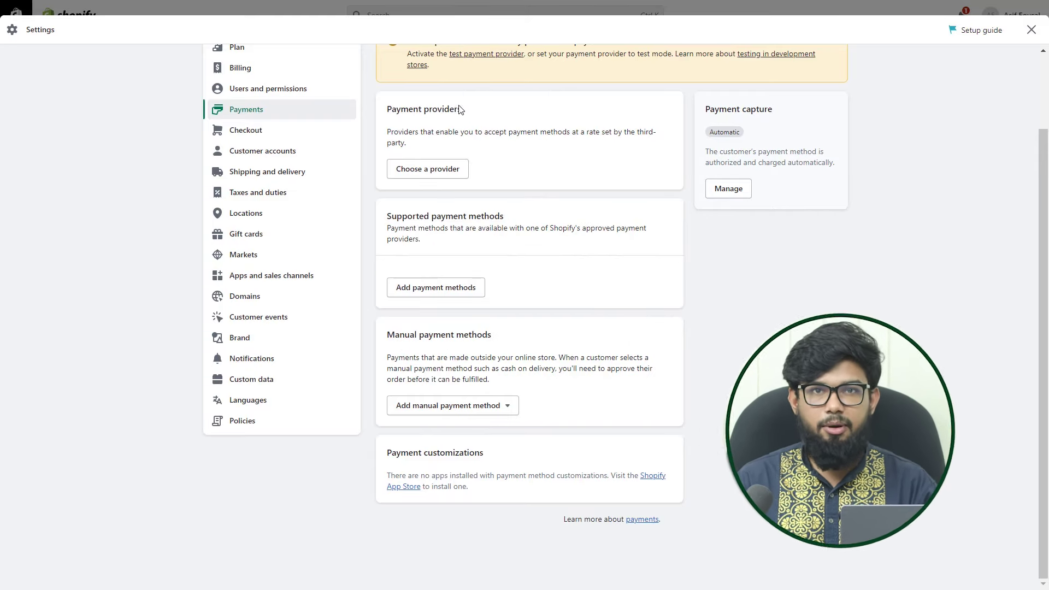
left_click(427, 176)
left_click_drag(404, 75, 564, 75)
left_click(588, 82)
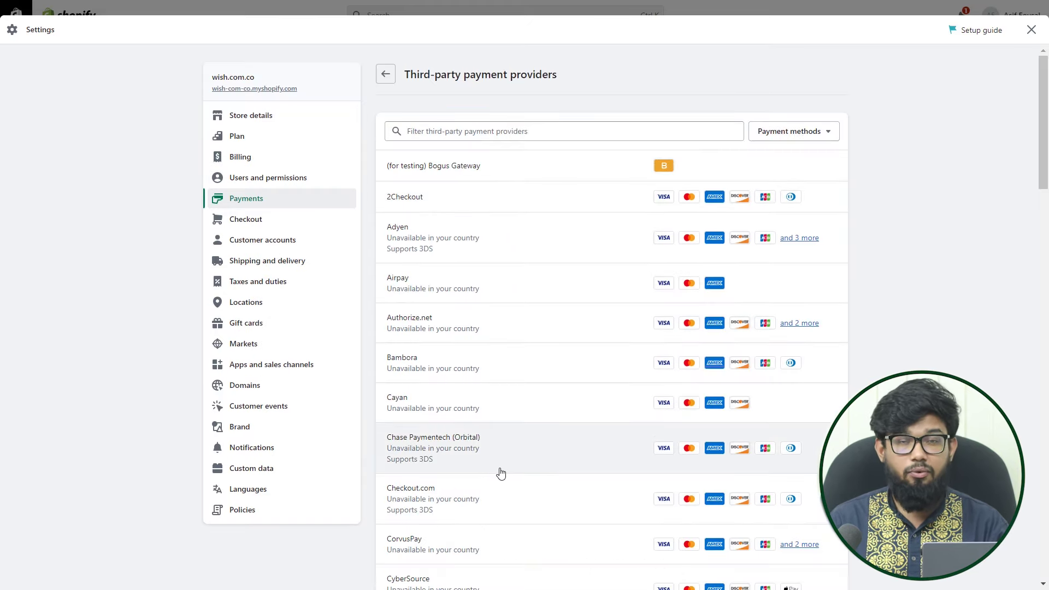
- Open Adyen's provider settings and review its account fields and accepted card types
left_click(395, 231)
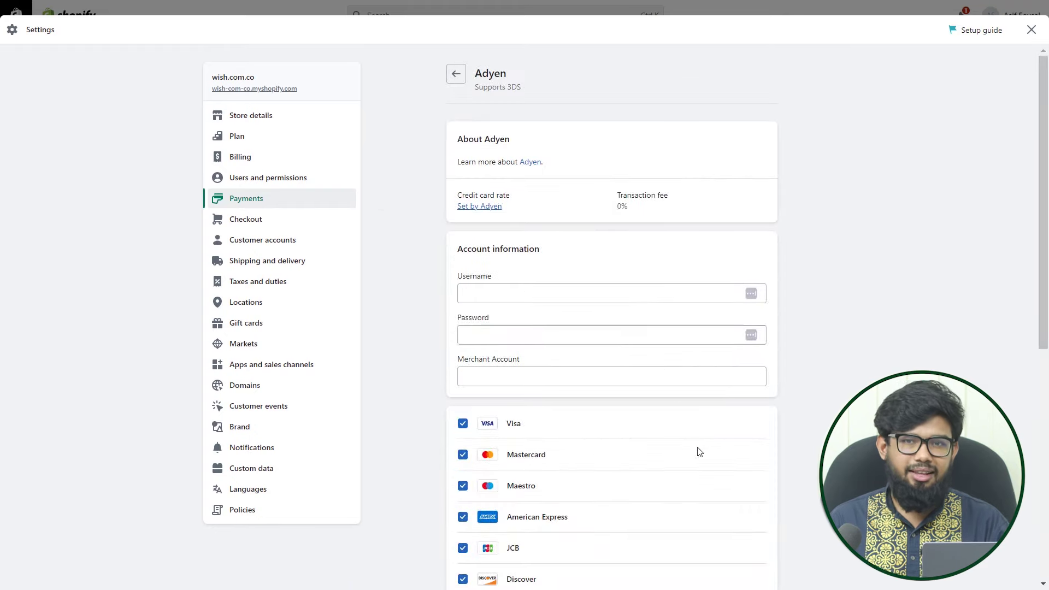
scroll(698, 451, "down", 8)
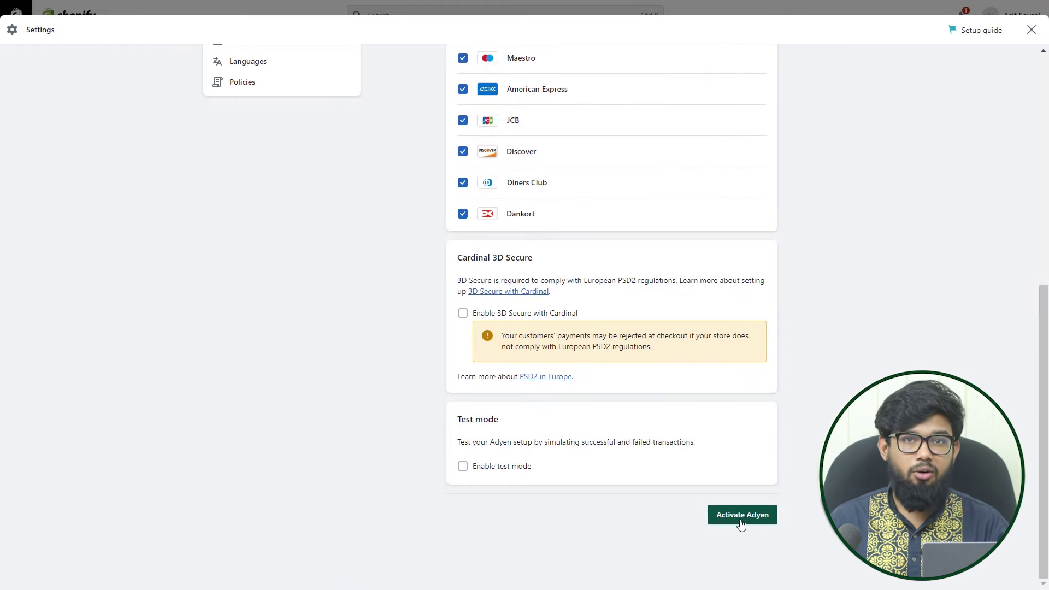
scroll(322, 142, "up", 1)
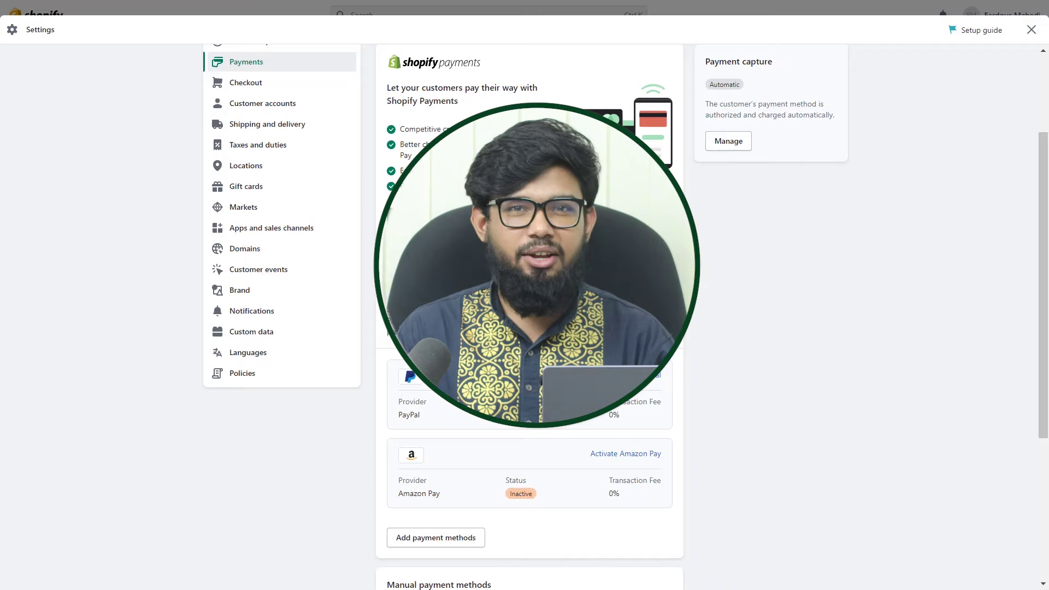
- Start Shopify Payments activation to bring up the Edit address form with a United States address
double_click(488, 187)
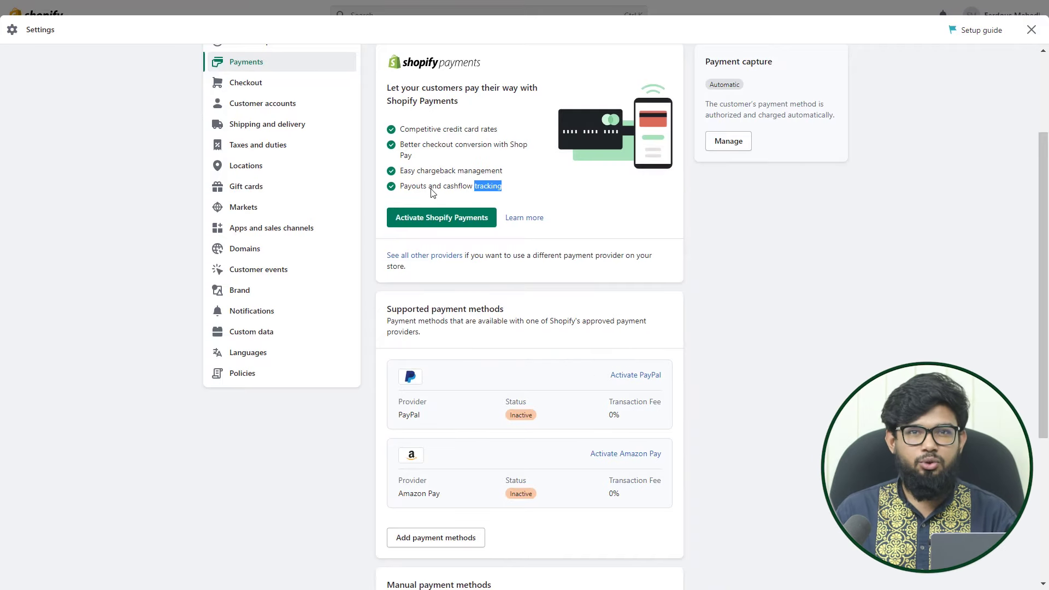
left_click(478, 185)
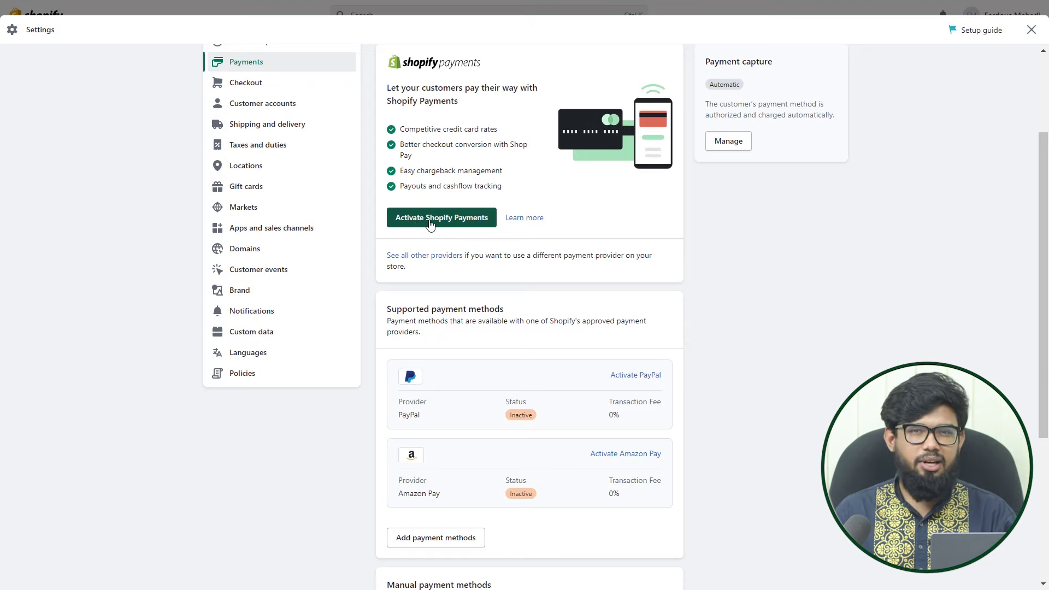
left_click(429, 221)
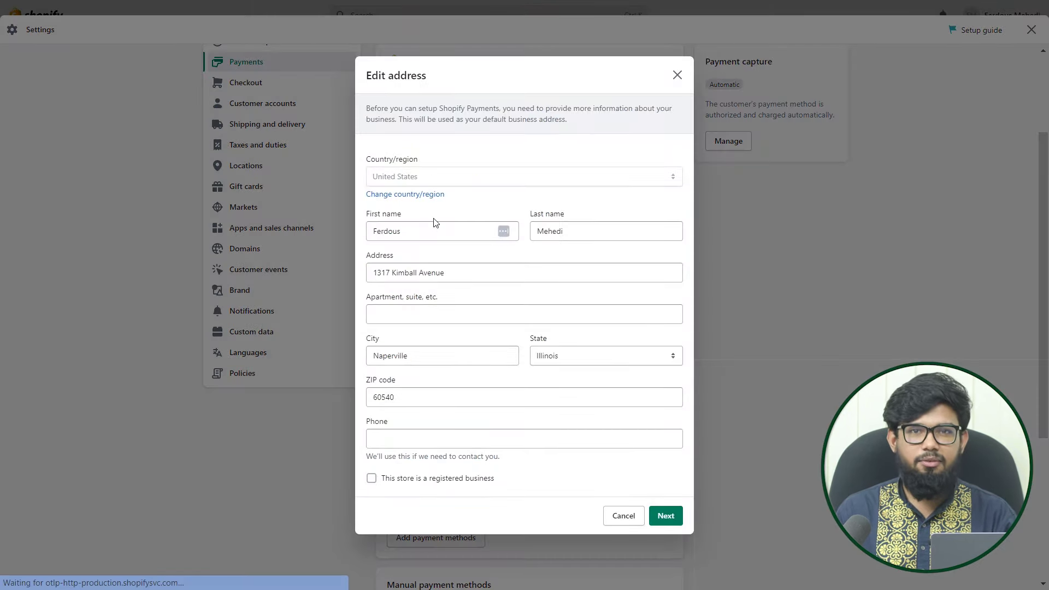